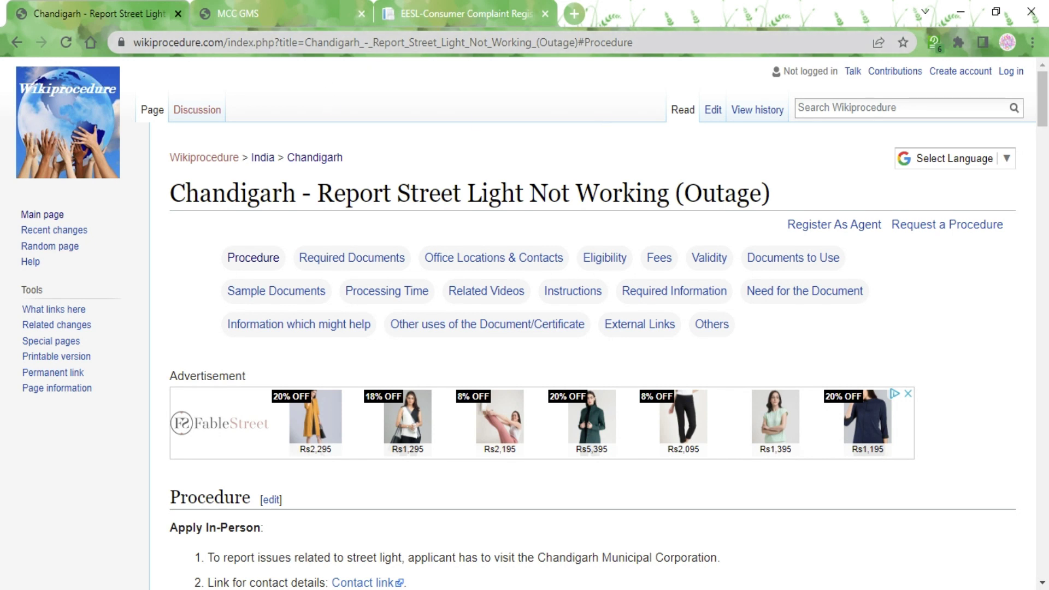
Step: Dismiss the translation language list on the Wikiprocedure street light article without translating
key(ctrl+l)
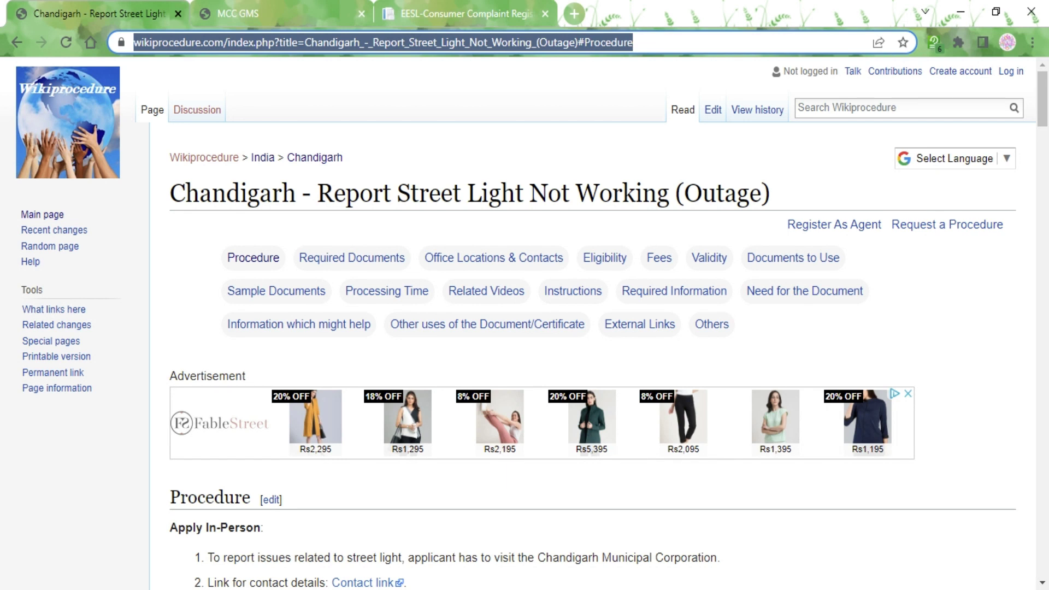
click(501, 165)
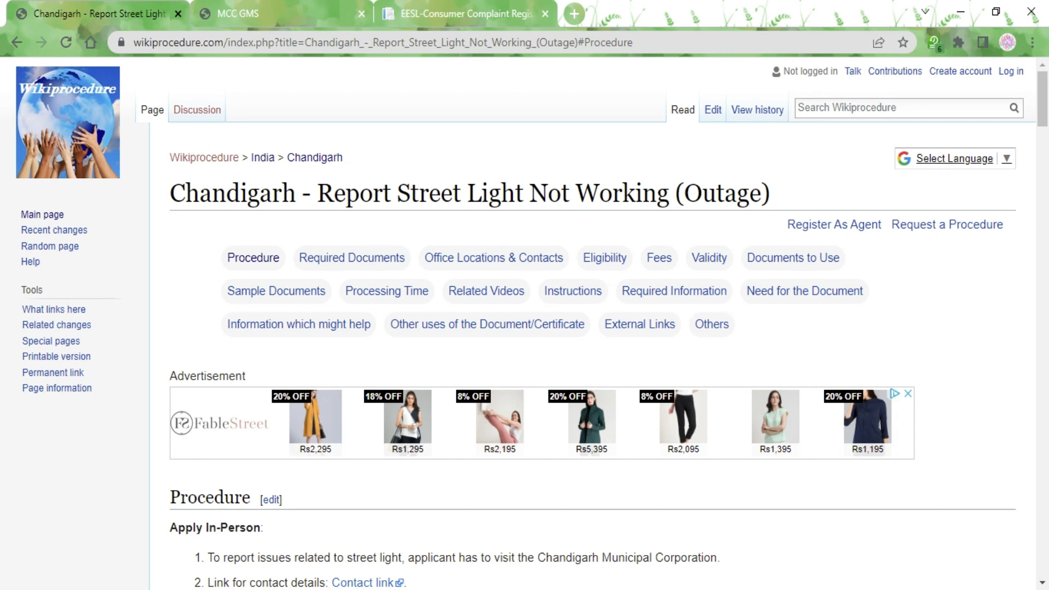
click(948, 161)
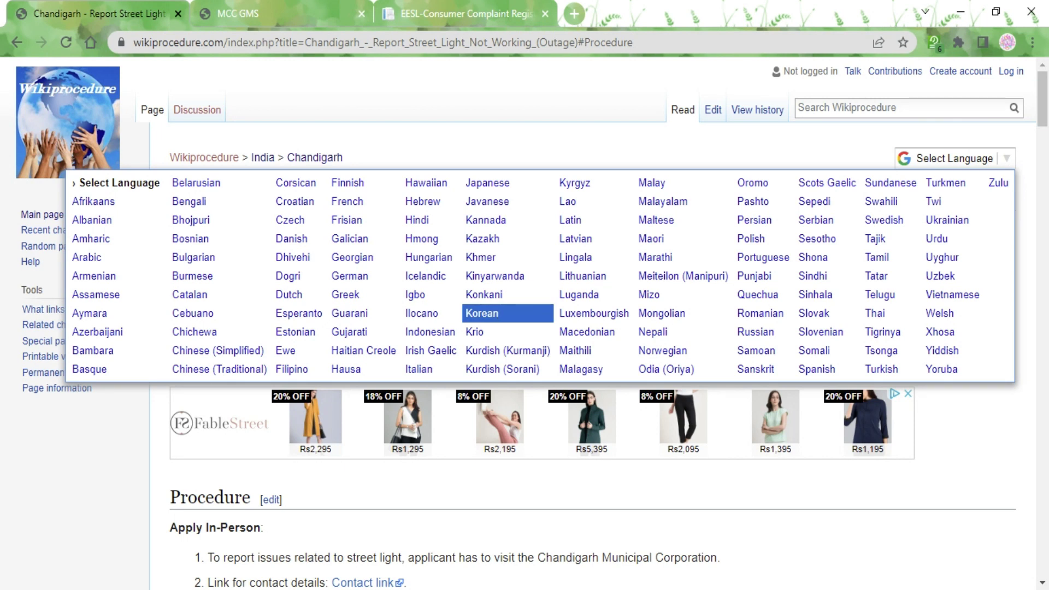
click(585, 173)
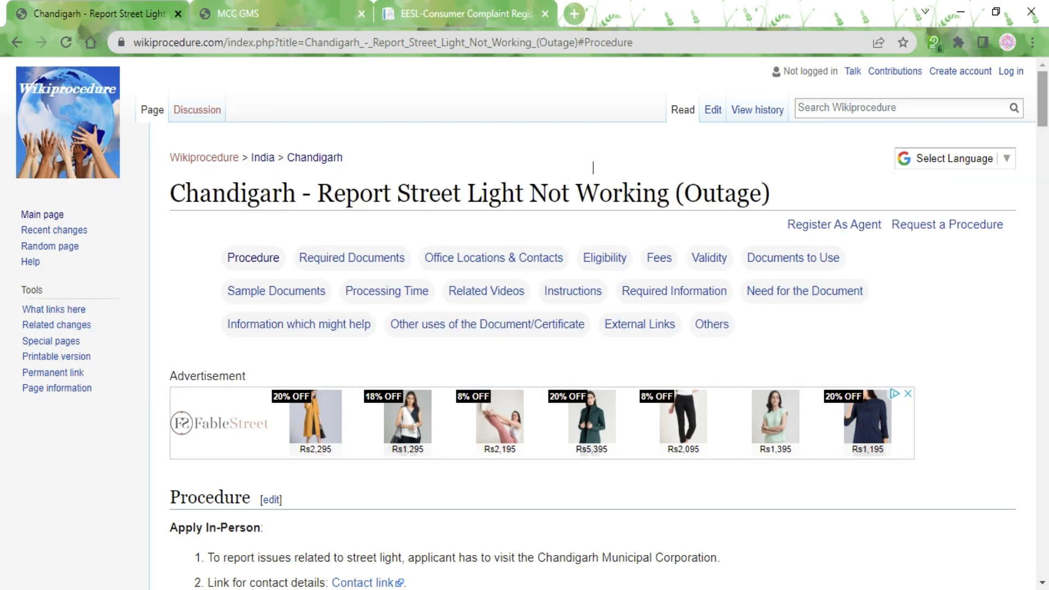
Step: Read the article's Apply Online and Report through EESL steps, then bring up the MCC GMS complaint form
scroll(593, 164, down, 1)
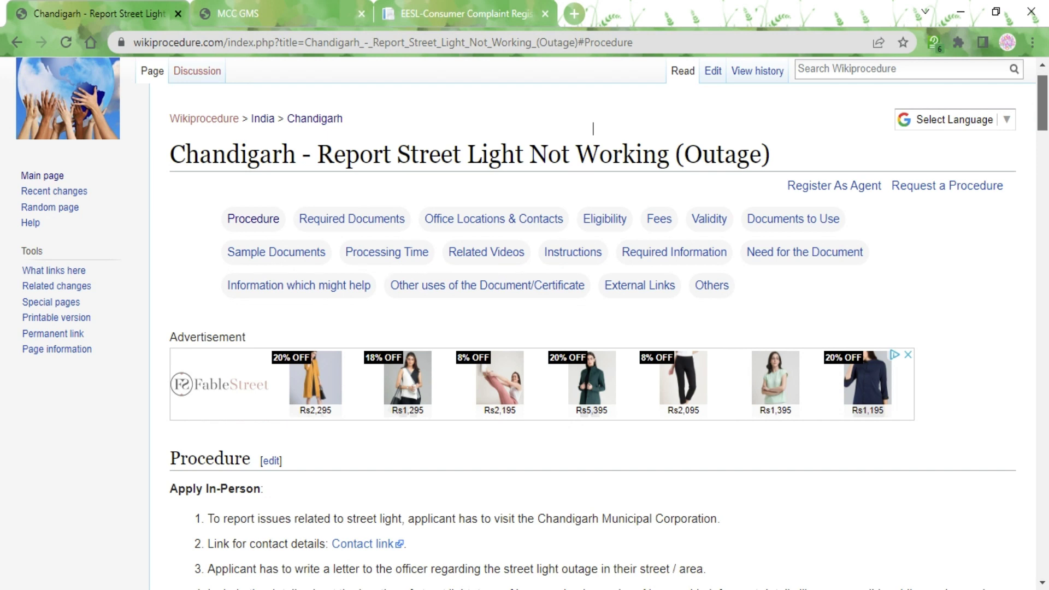
scroll(592, 129, down, 3)
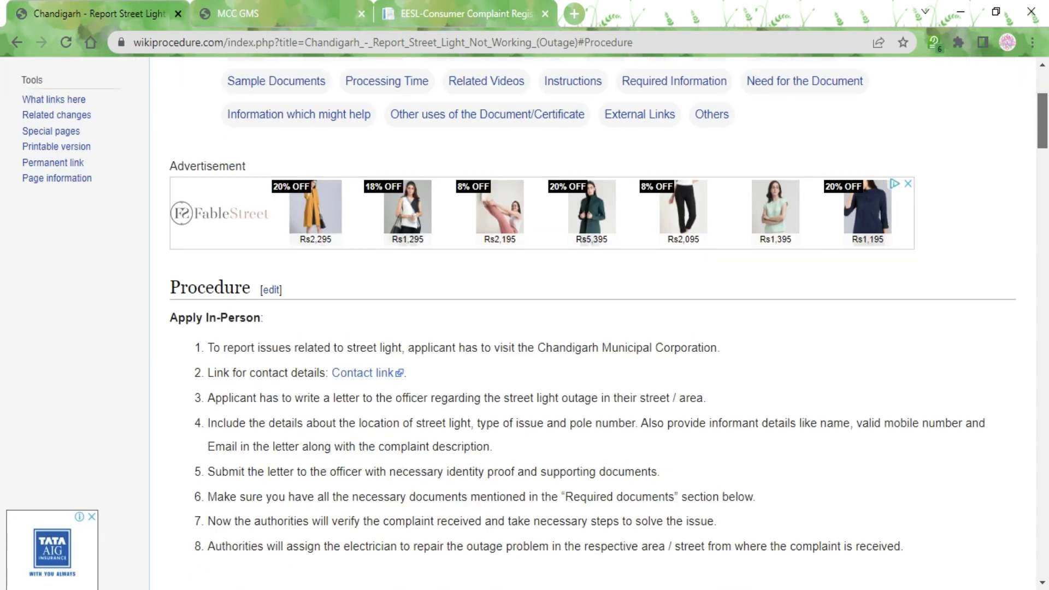
scroll(592, 322, down, 3)
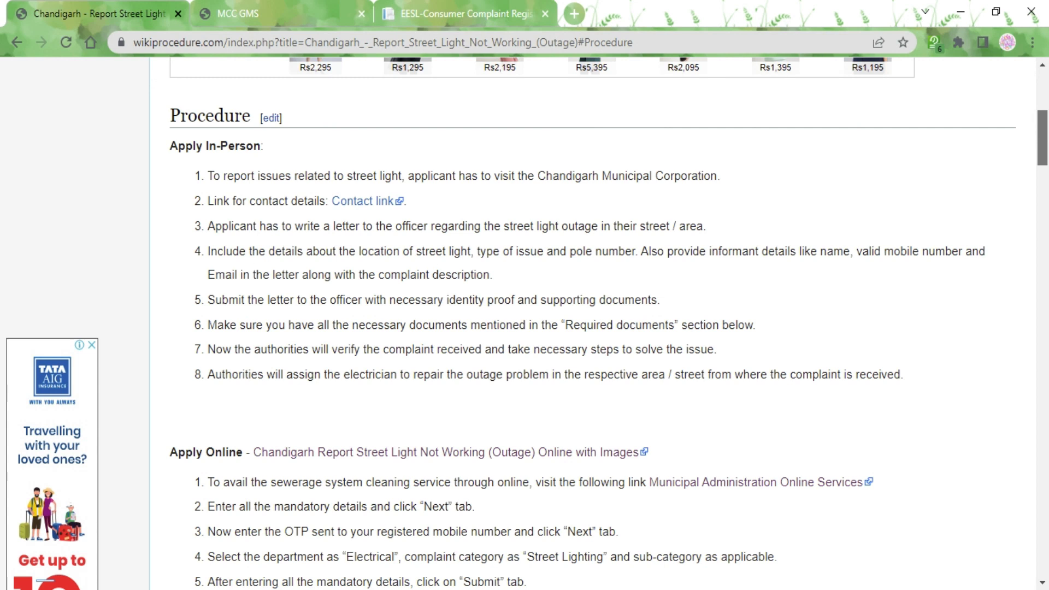
scroll(526, 323, down, 2)
drag(1042, 155, 1047, 181)
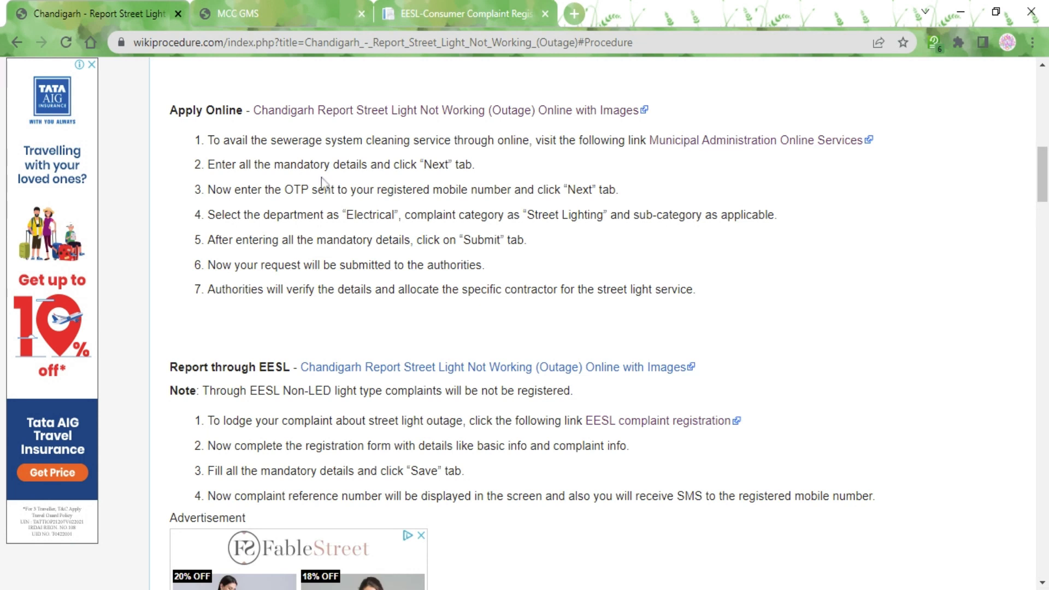
click(211, 26)
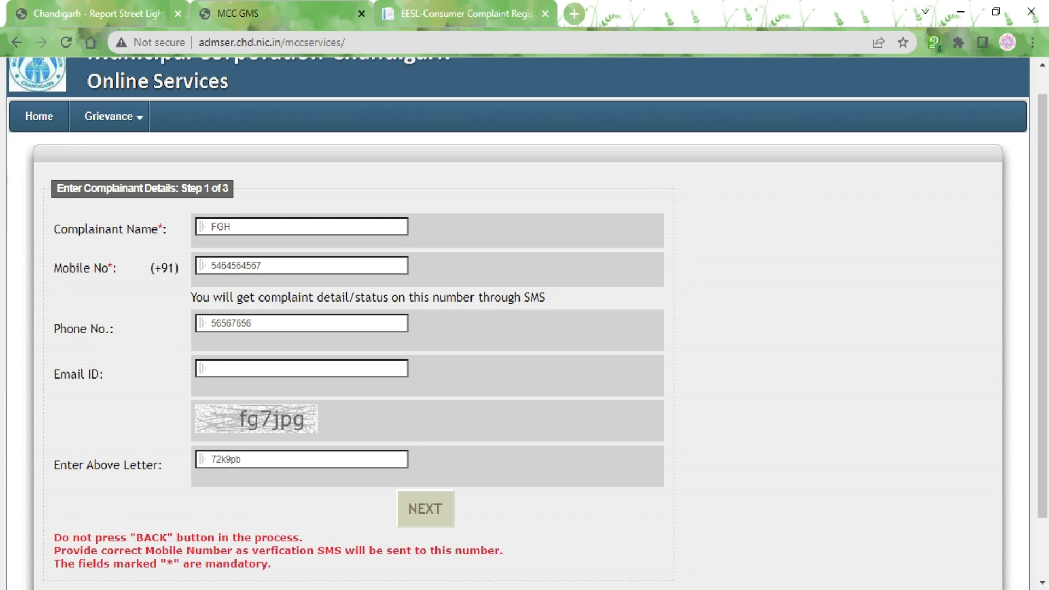
Step: Check the Name, Mobile, Phone and Email fields, then replace the captcha answer with 'fg7jpg'
click(300, 228)
click(230, 227)
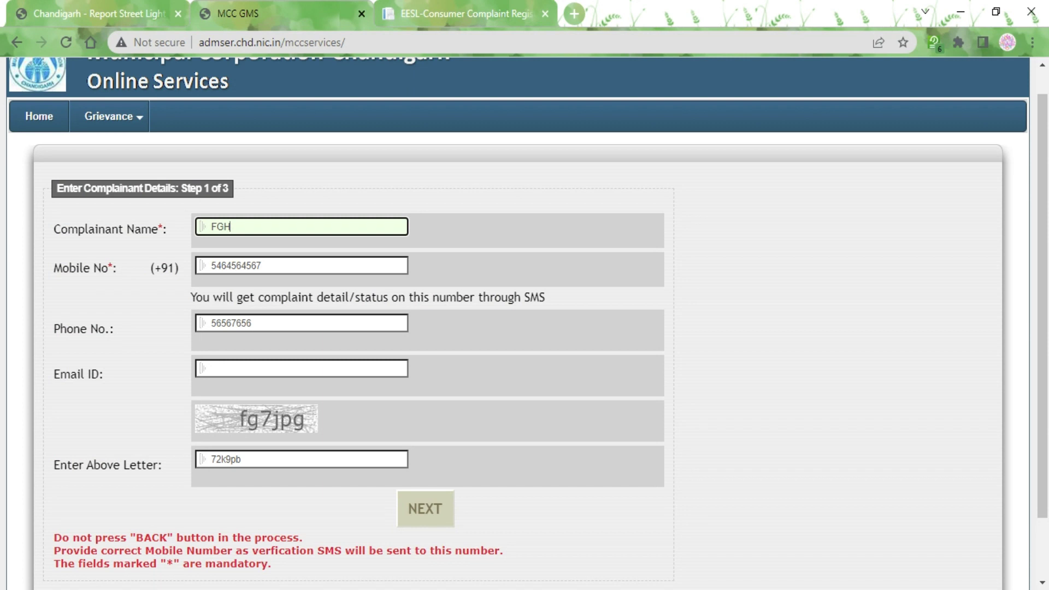
click(261, 266)
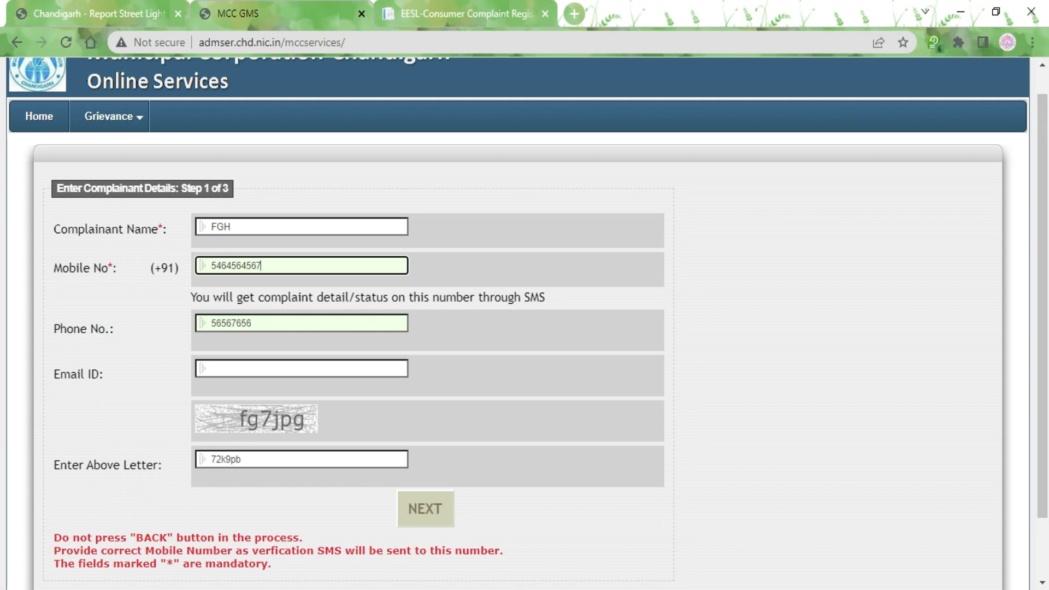
click(251, 323)
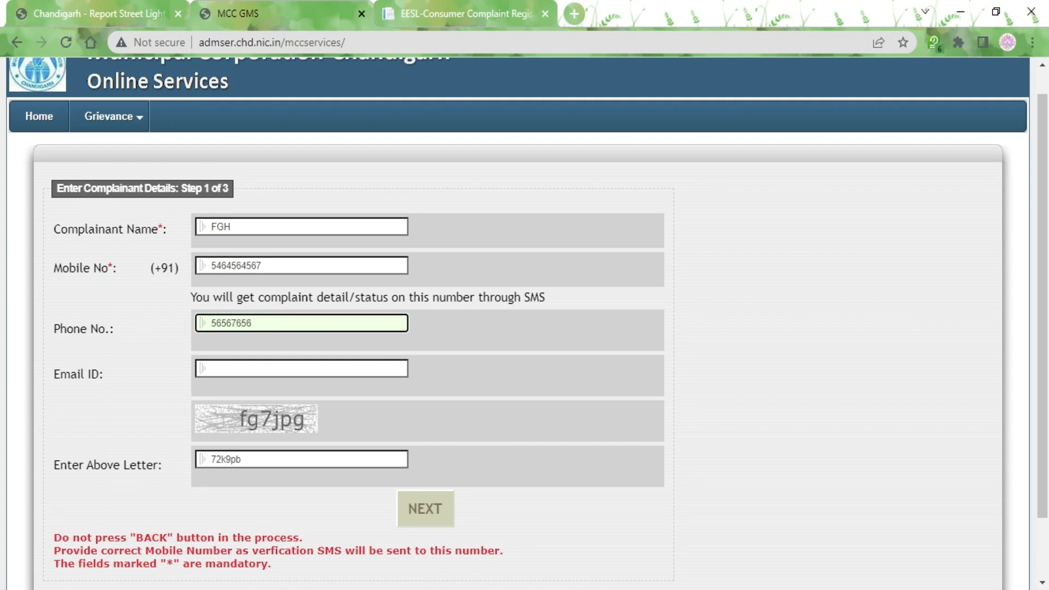
click(267, 368)
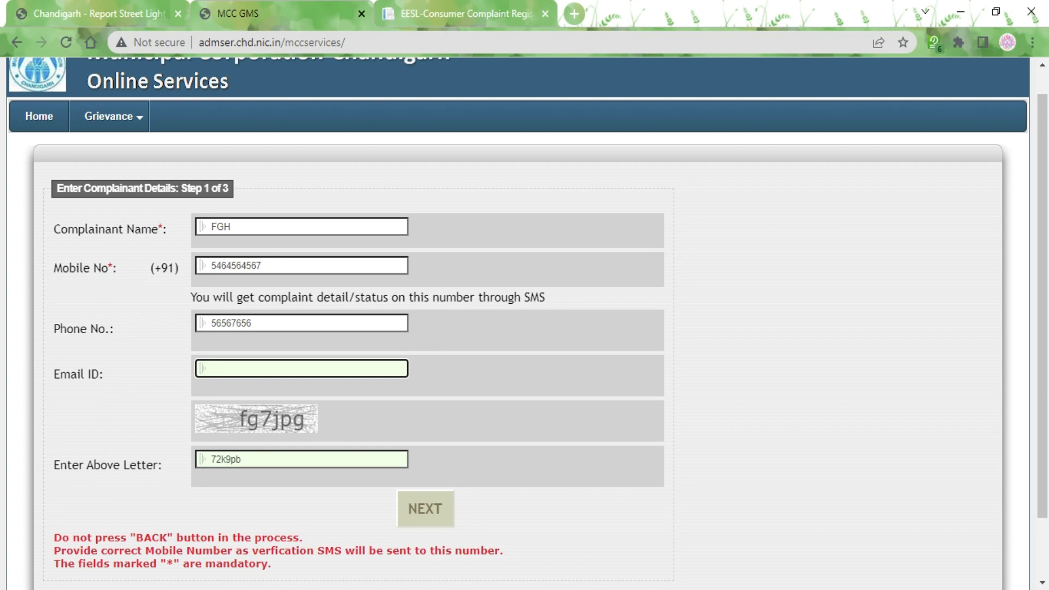
click(240, 459)
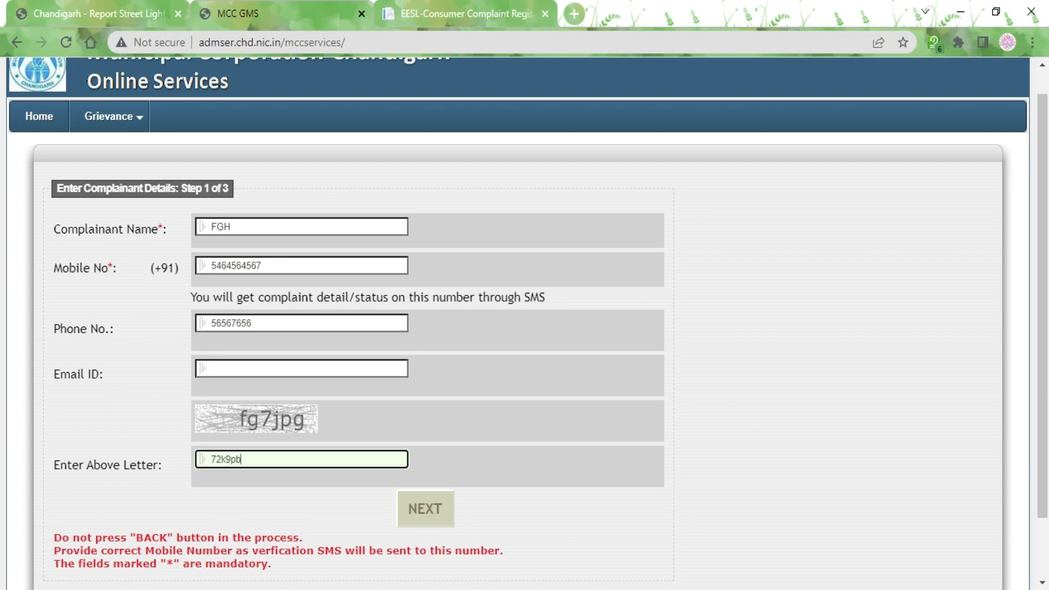
key(BackSpace)
key(BackSpace)
key(BackSpace)
key(BackSpace)
key(BackSpace)
key(BackSpace)
text(fg7jpg)
Step: Submit step 1 of the MCC complaint form and wait for the Step 2 OTP page
click(421, 508)
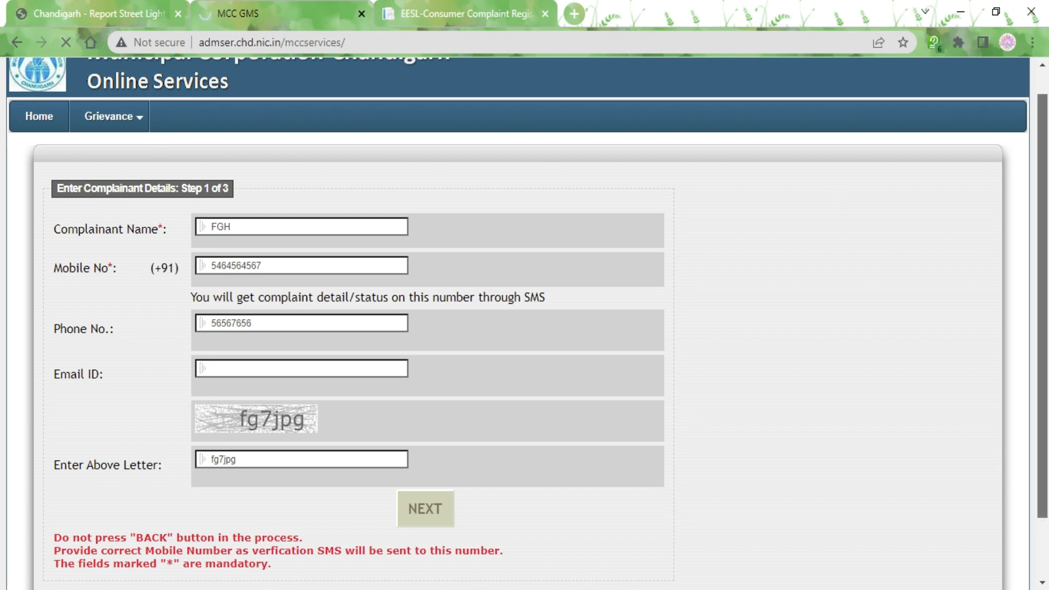
scroll(985, 326, down, 3)
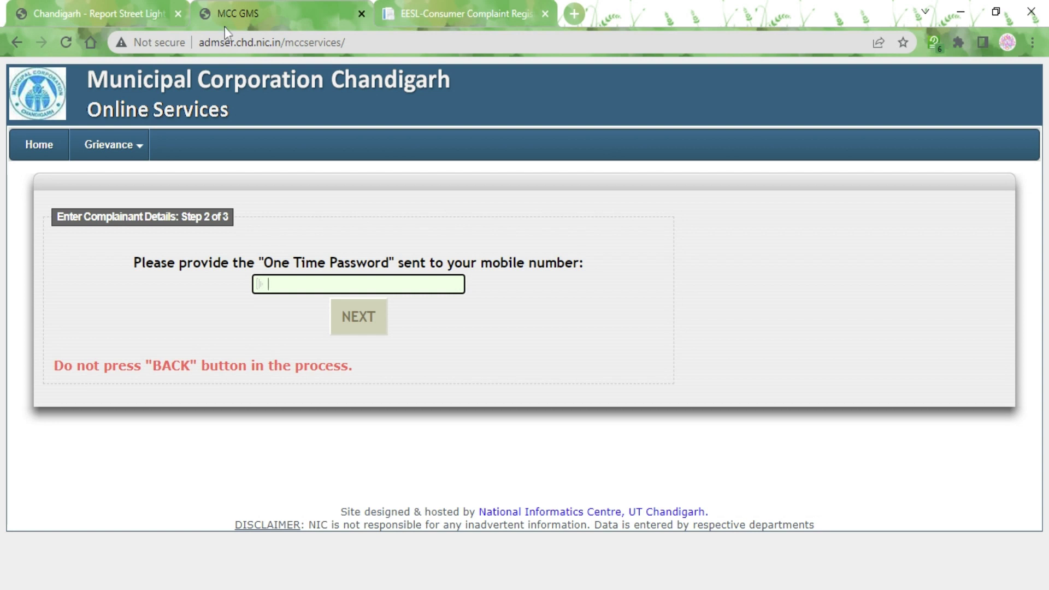
Step: Go back to the Wikiprocedure article and scroll to its Report through EESL steps
click(109, 6)
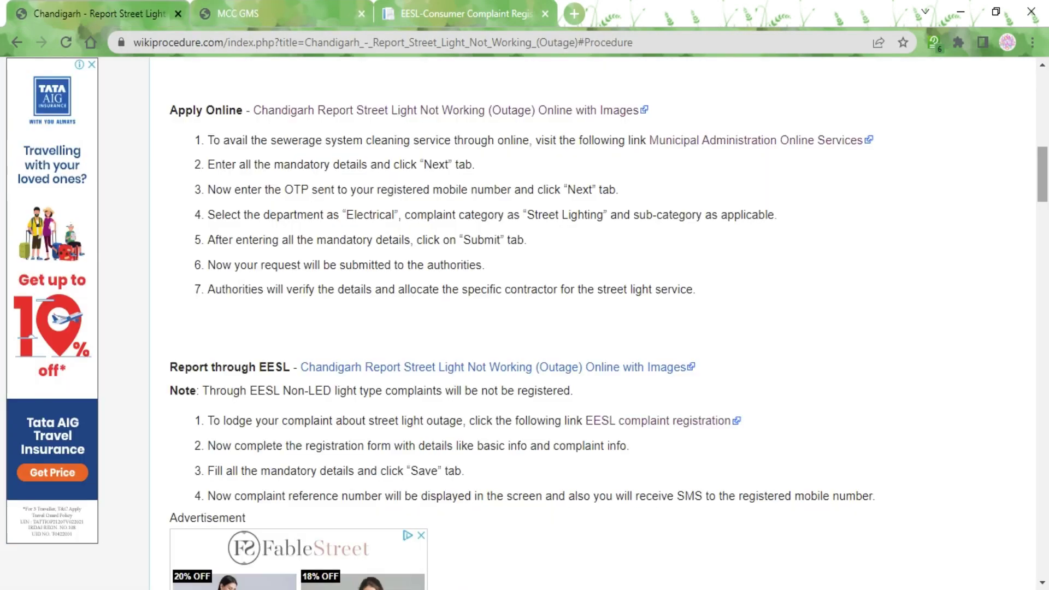
mouse_move(1044, 175)
mouse_down()
mouse_move(1045, 192)
mouse_move(1045, 175)
mouse_up()
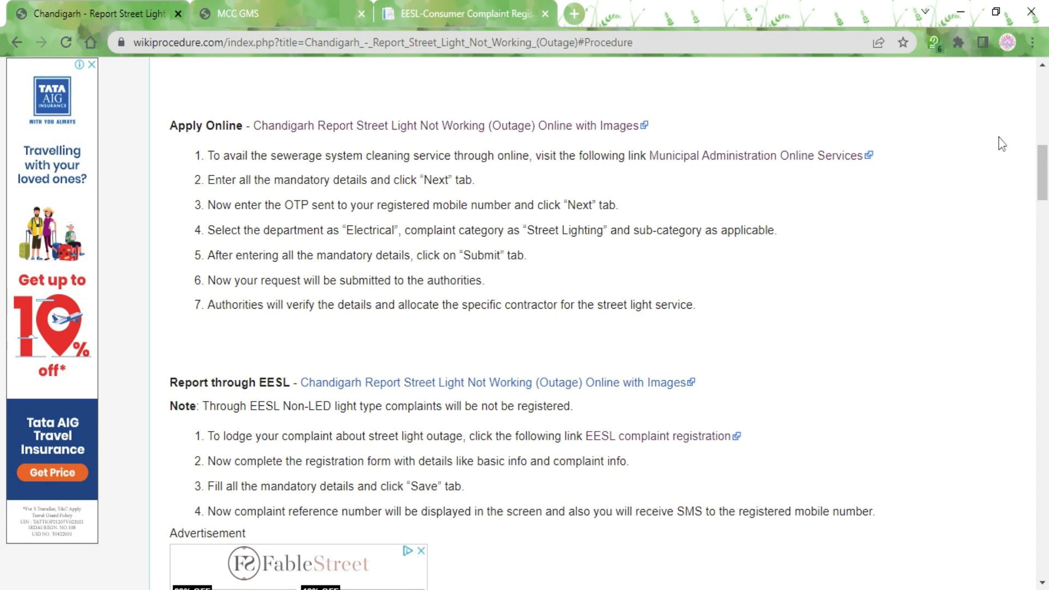
scroll(1042, 175, down, 1)
scroll(572, 266, down, 2)
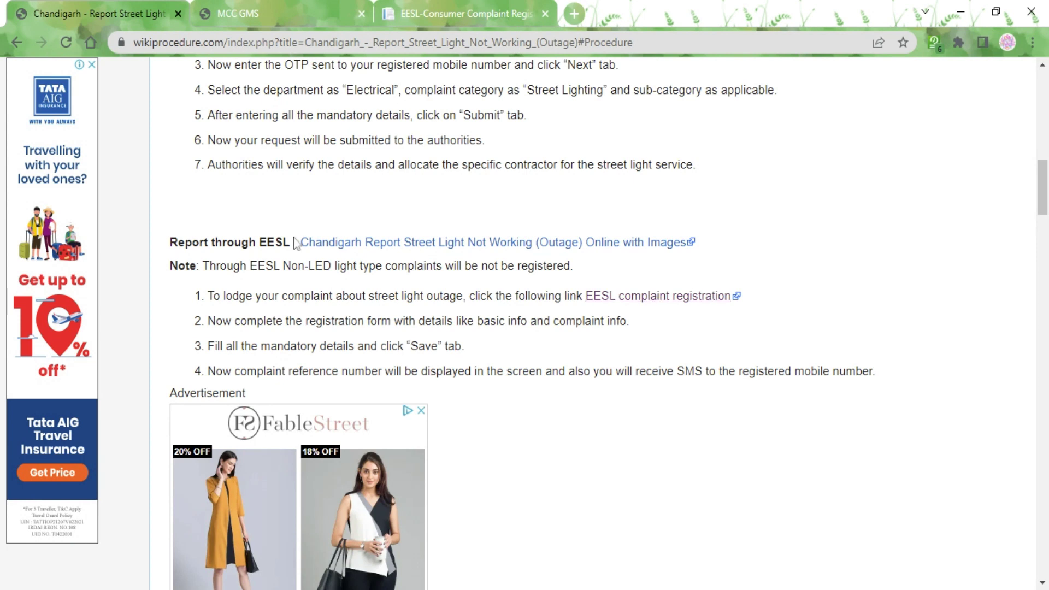
Step: On the EESL complaint form, set Language to English and State to Chandigarh (CH)
click(418, 1)
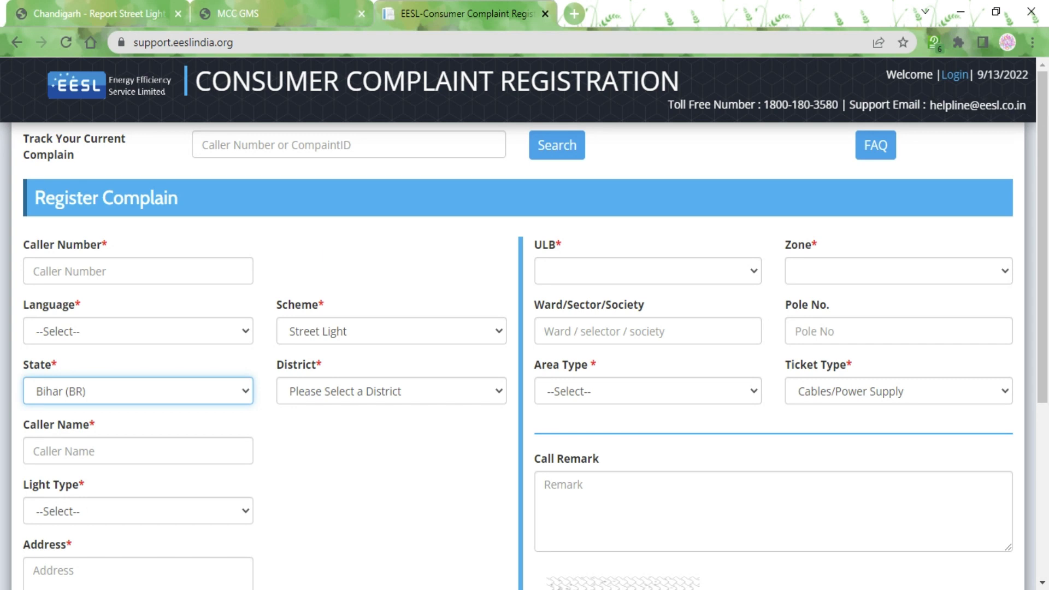
key(Tab)
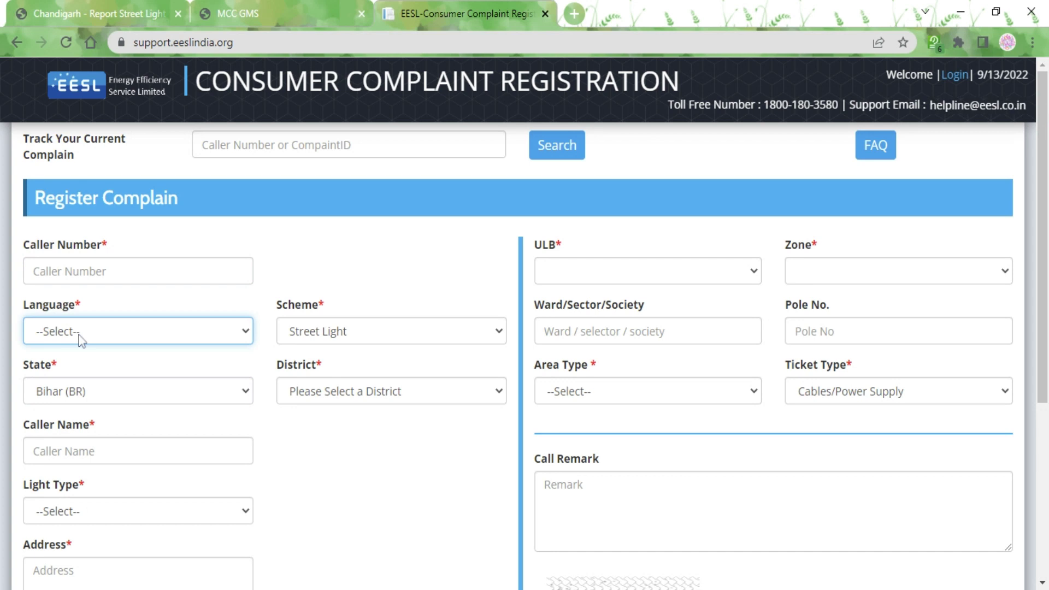
key(Down)
key(Tab)
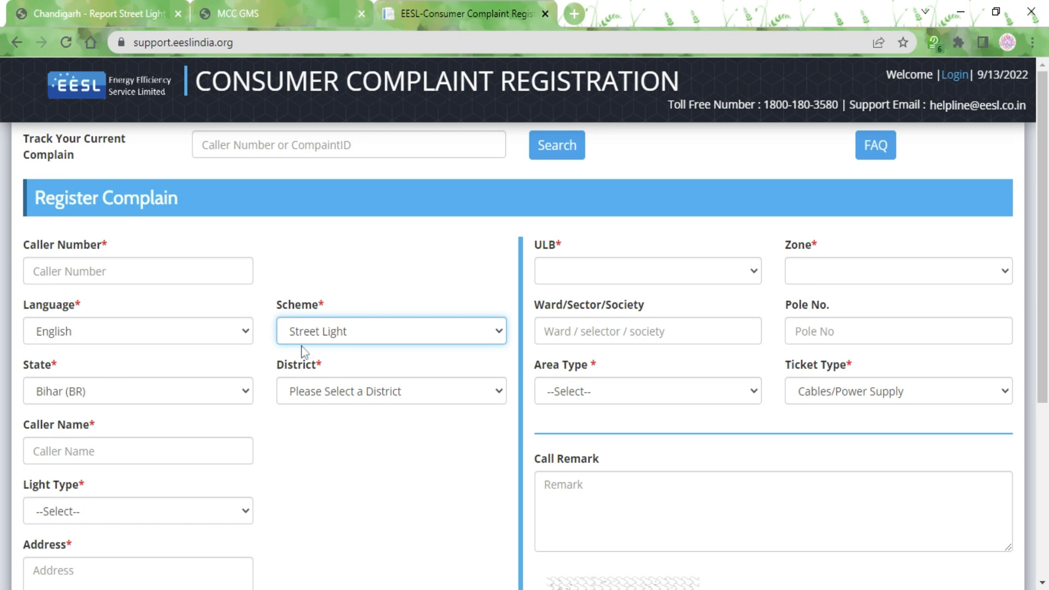
key(Tab)
key(Down)
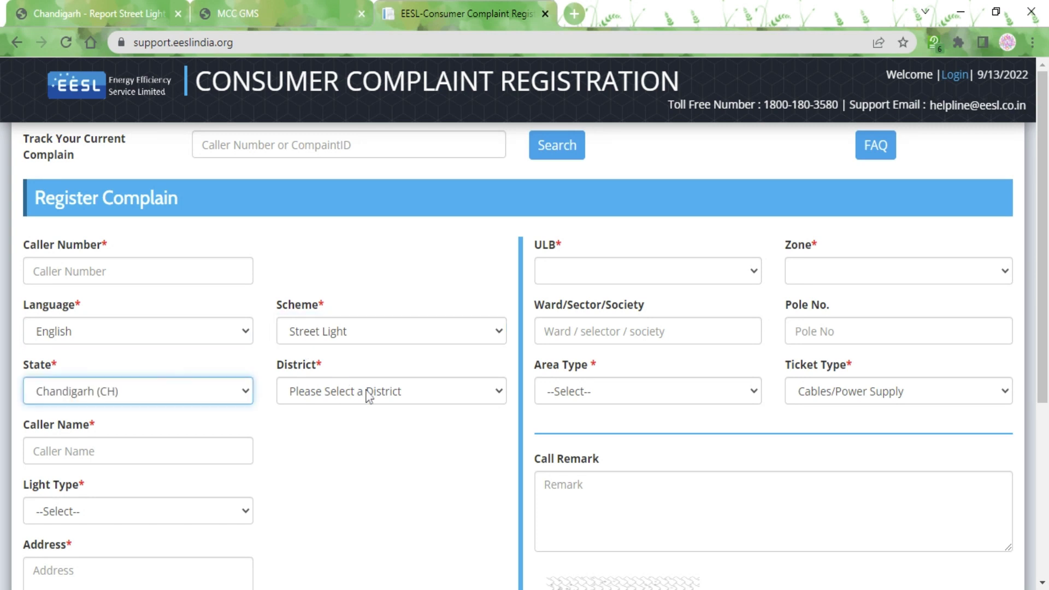
scroll(1042, 235, down, 3)
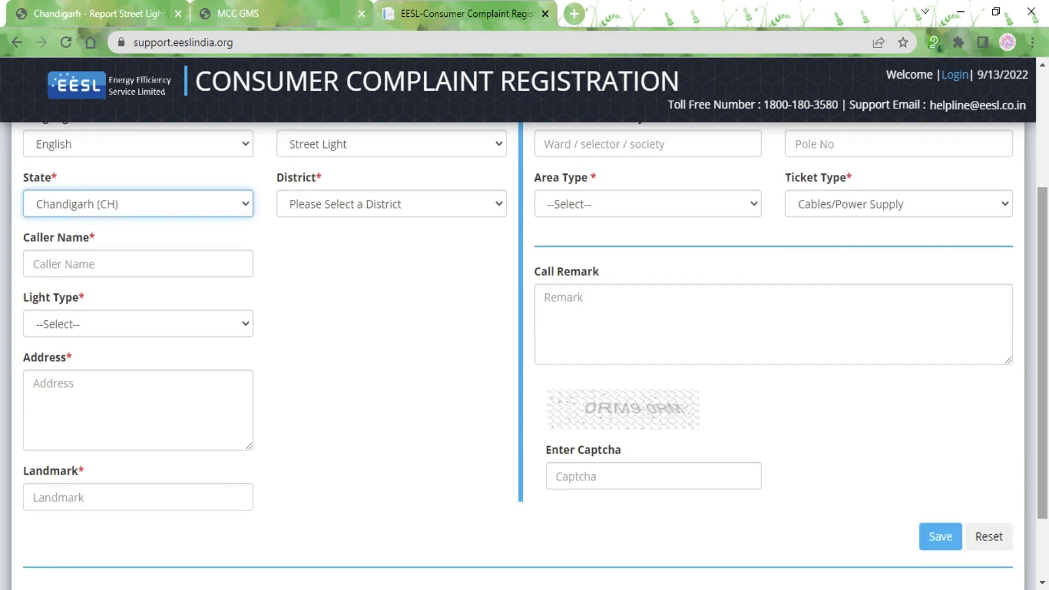
Step: Set Light Type to LED after Caller Name, then visit the Address and Landmark fields
click(201, 261)
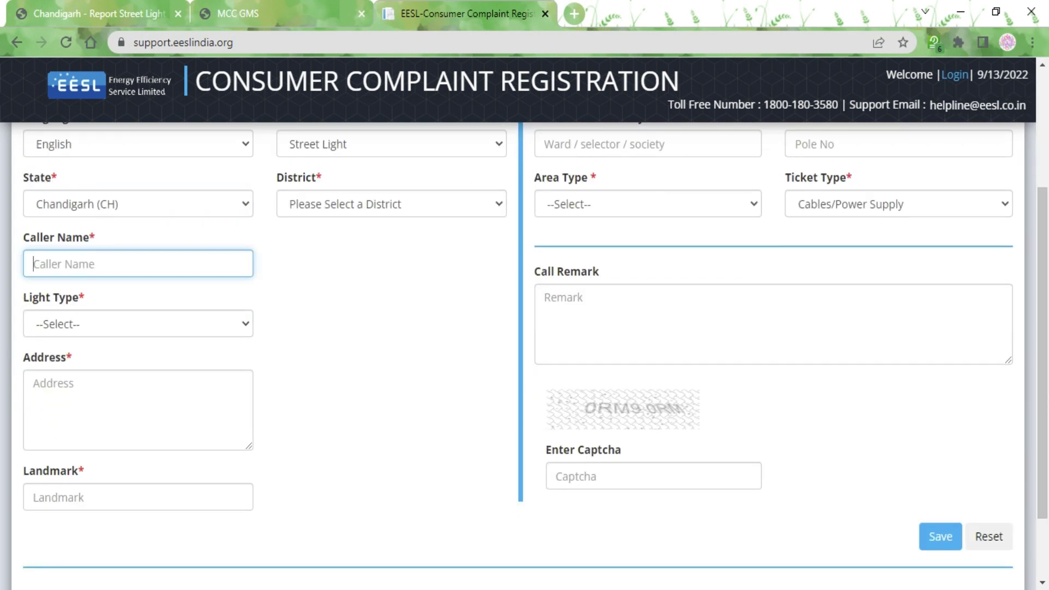
key(Tab)
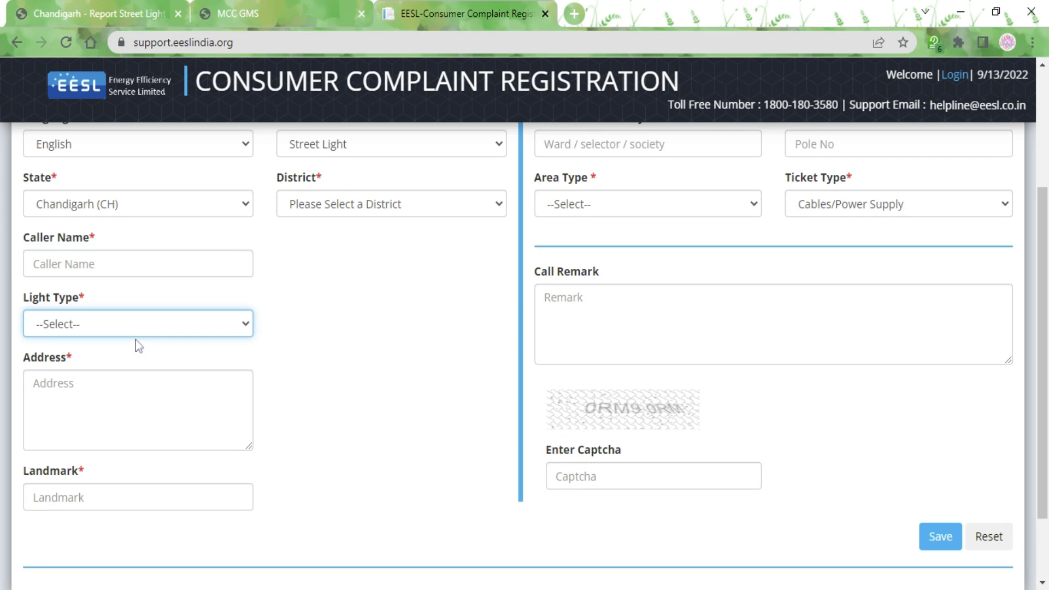
key(Down)
click(33, 383)
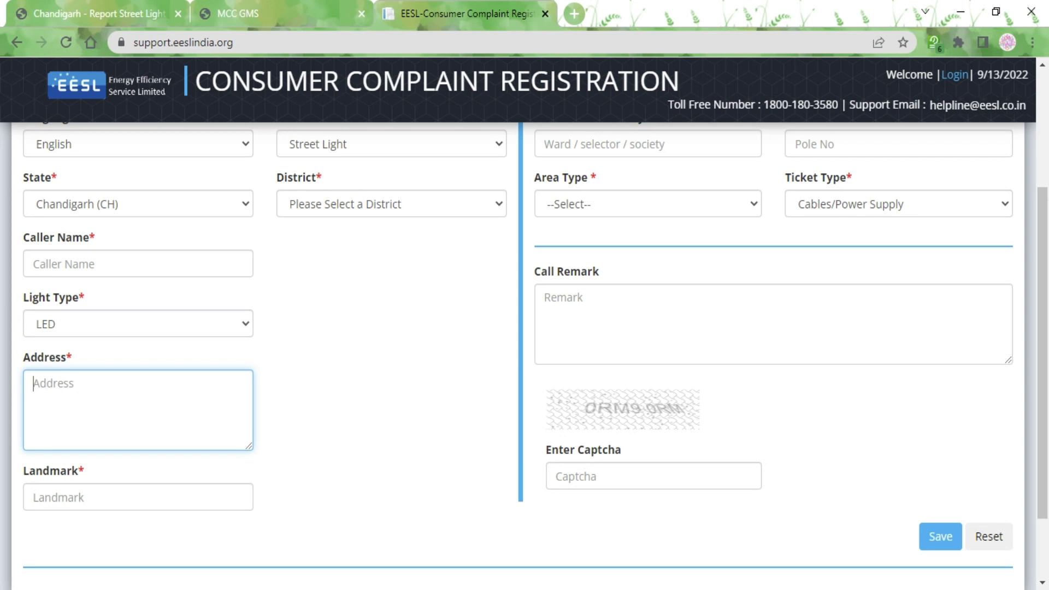
click(33, 496)
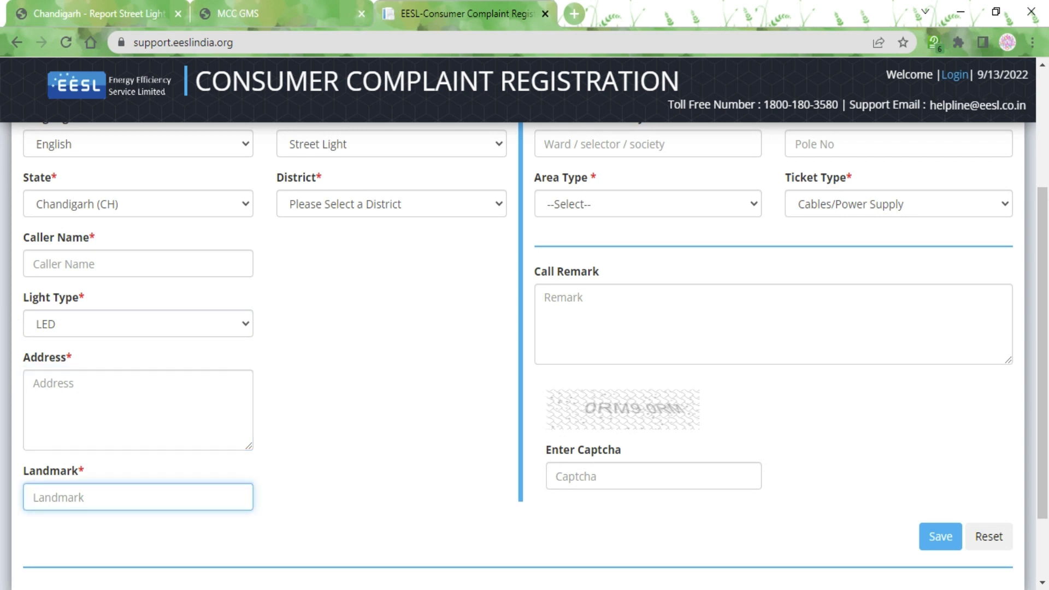
scroll(33, 497, up, 2)
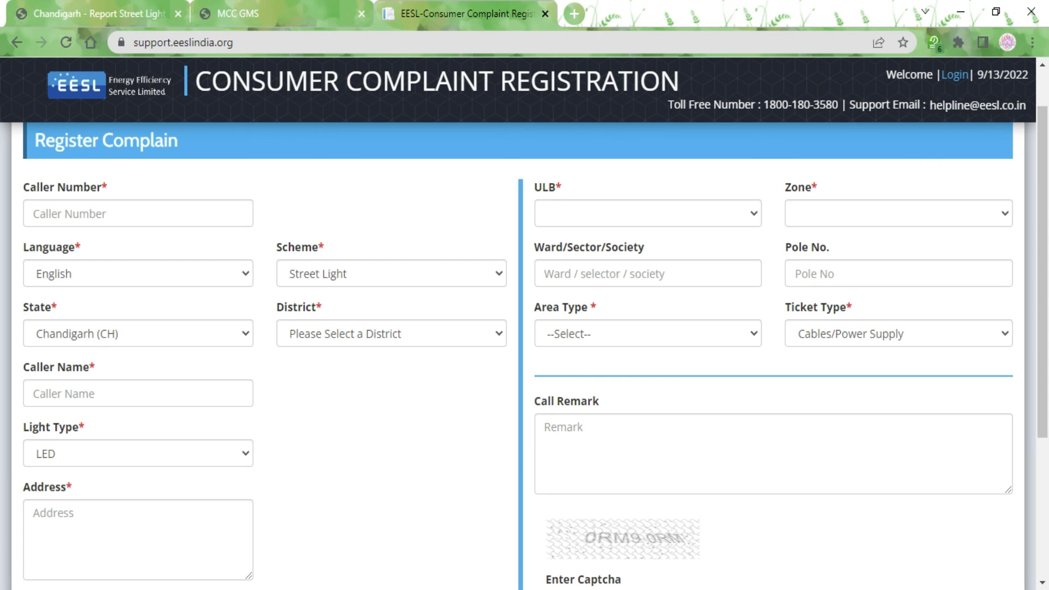
click(620, 329)
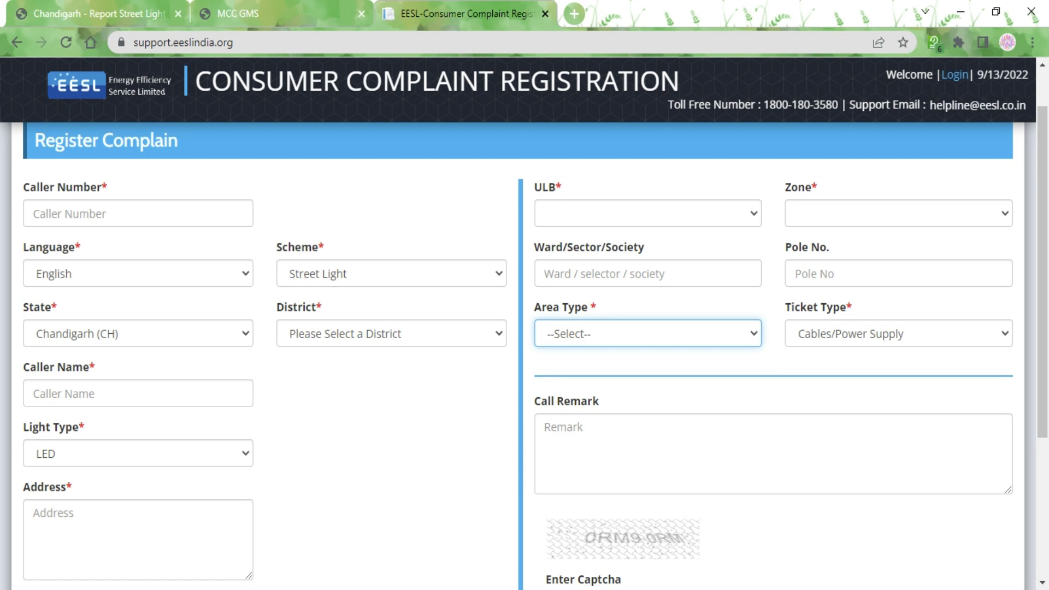
click(915, 334)
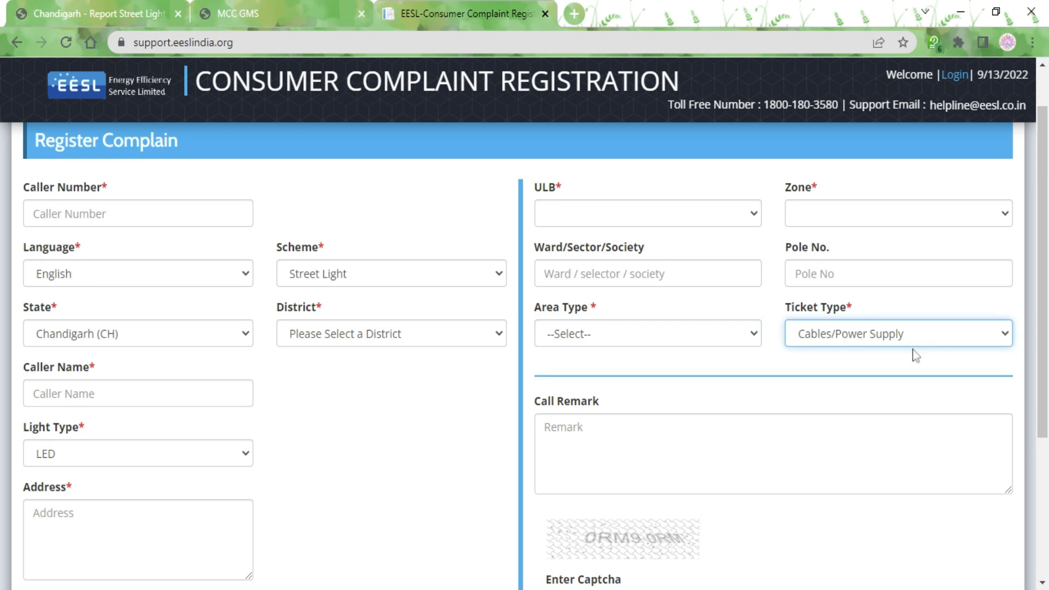
key(Tab)
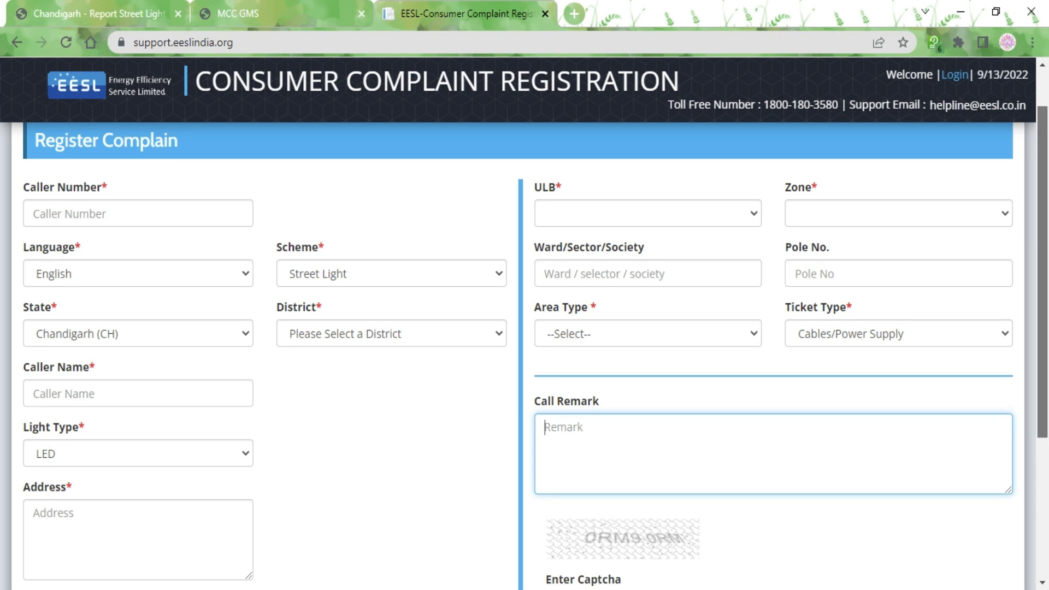
scroll(517, 355, down, 1)
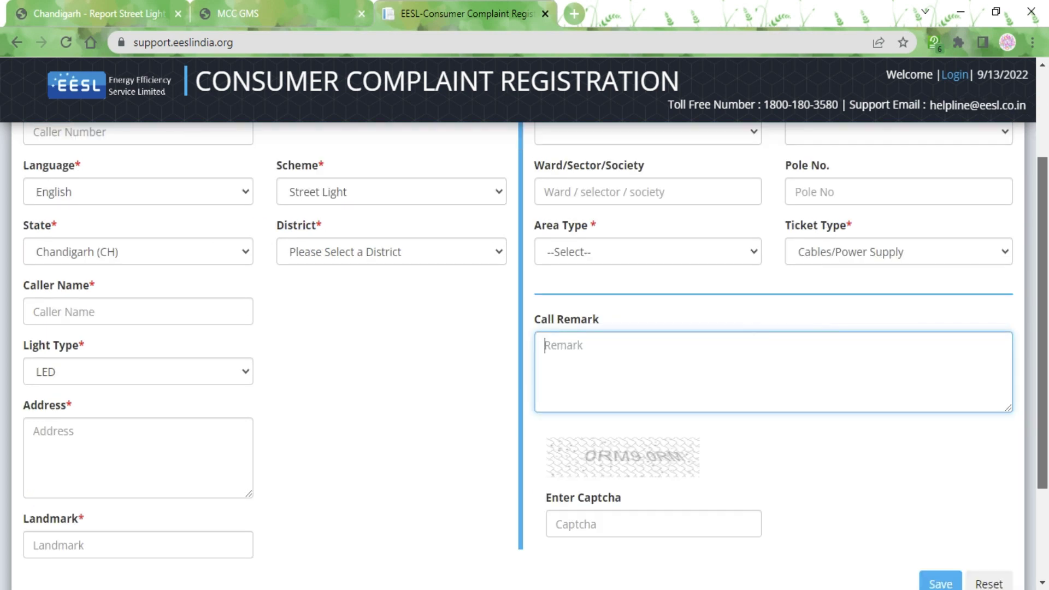
scroll(524, 355, down, 1)
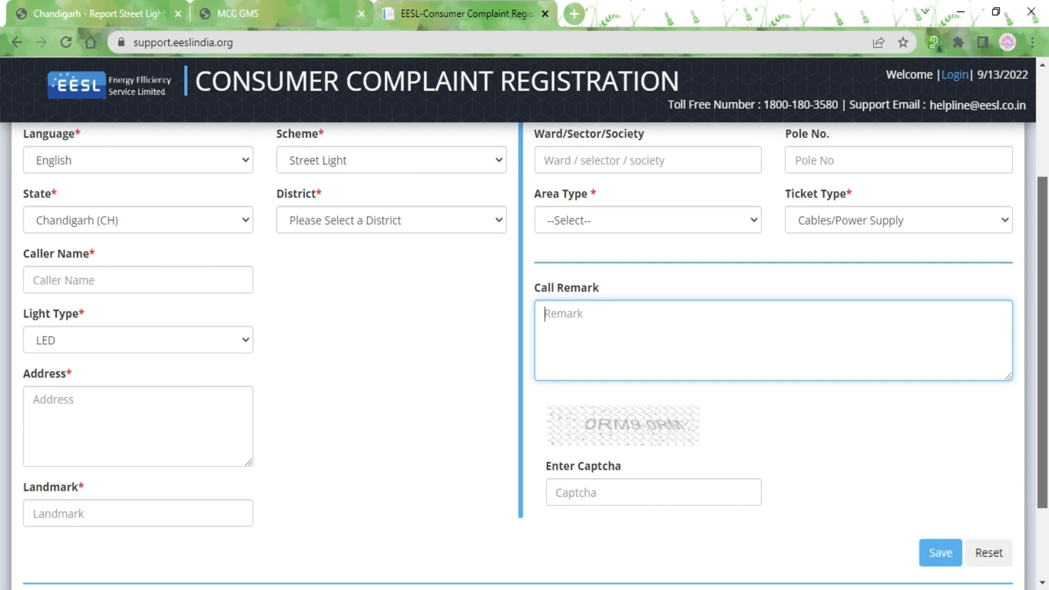
scroll(525, 355, down, 1)
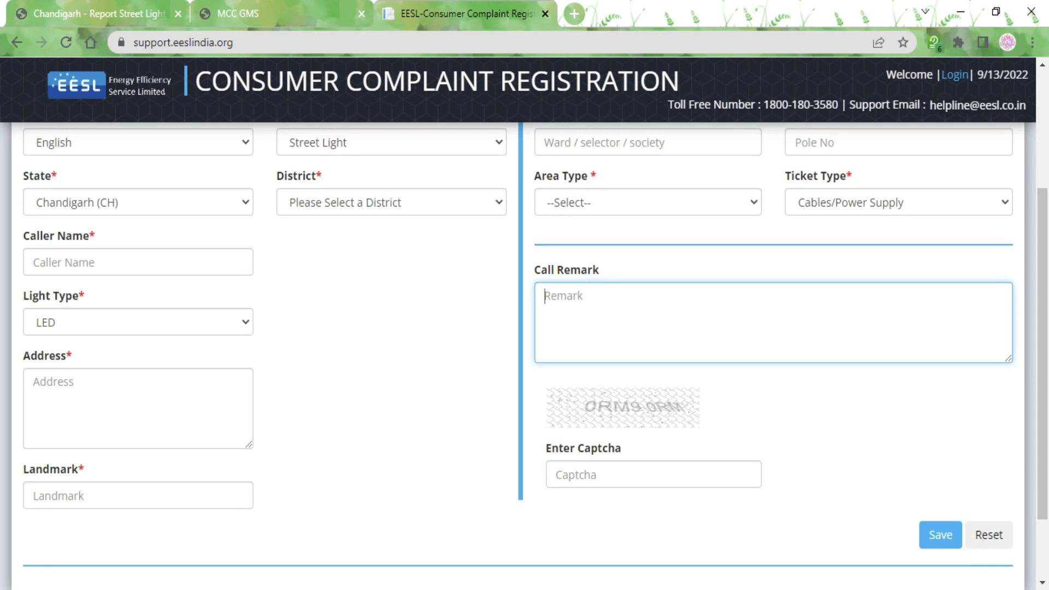
click(557, 475)
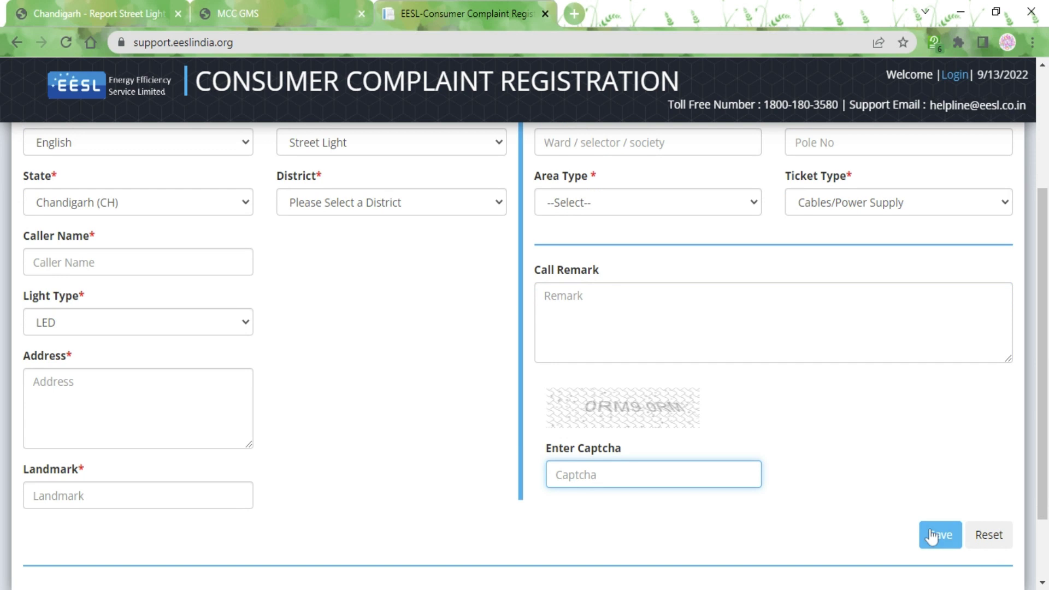
drag(1043, 380, 1044, 262)
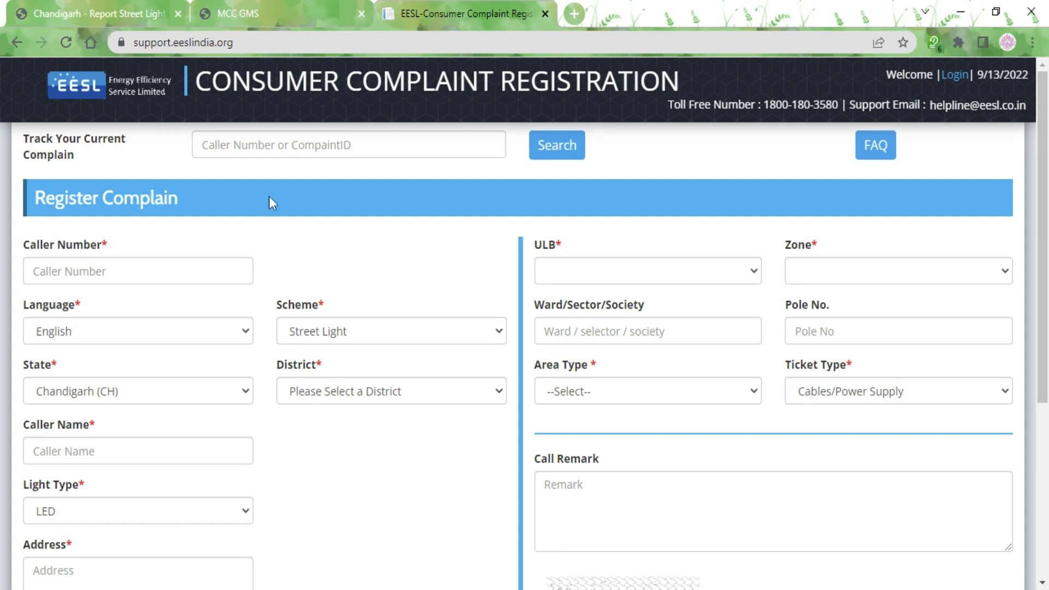
click(348, 144)
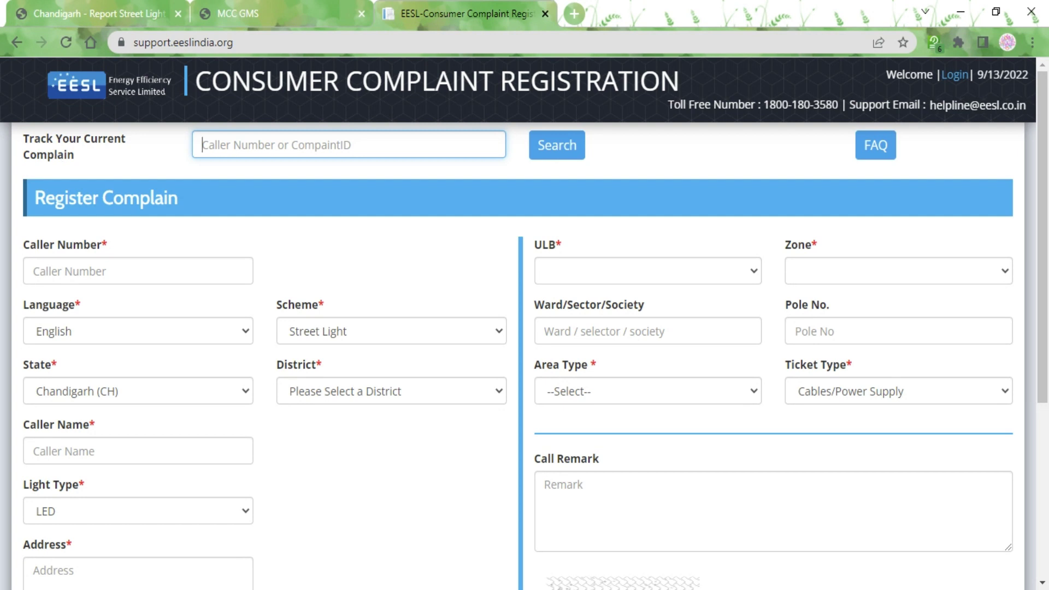
scroll(525, 355, down, 3)
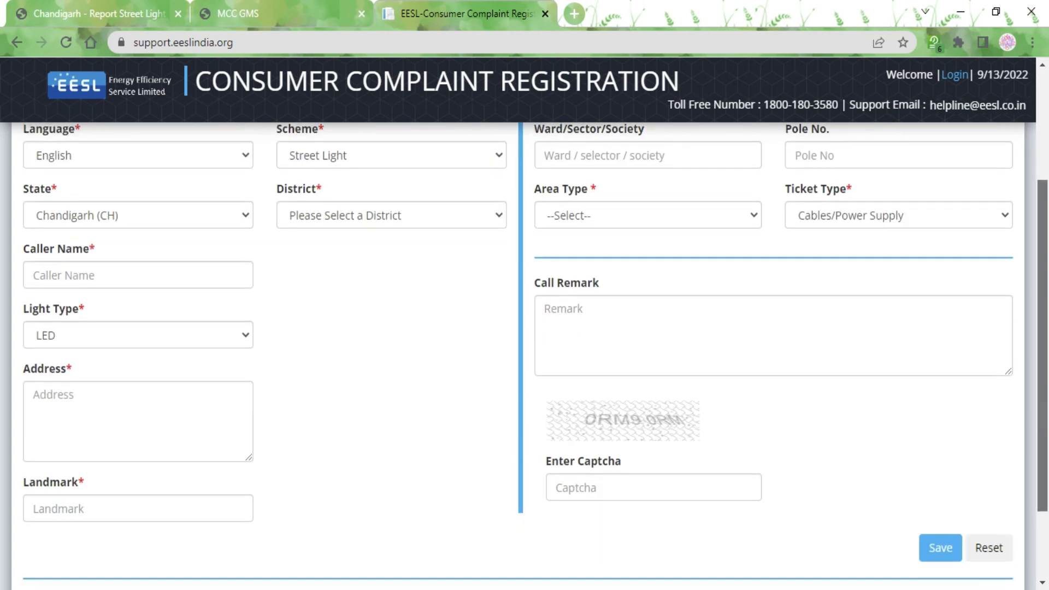
scroll(474, 365, up, 1)
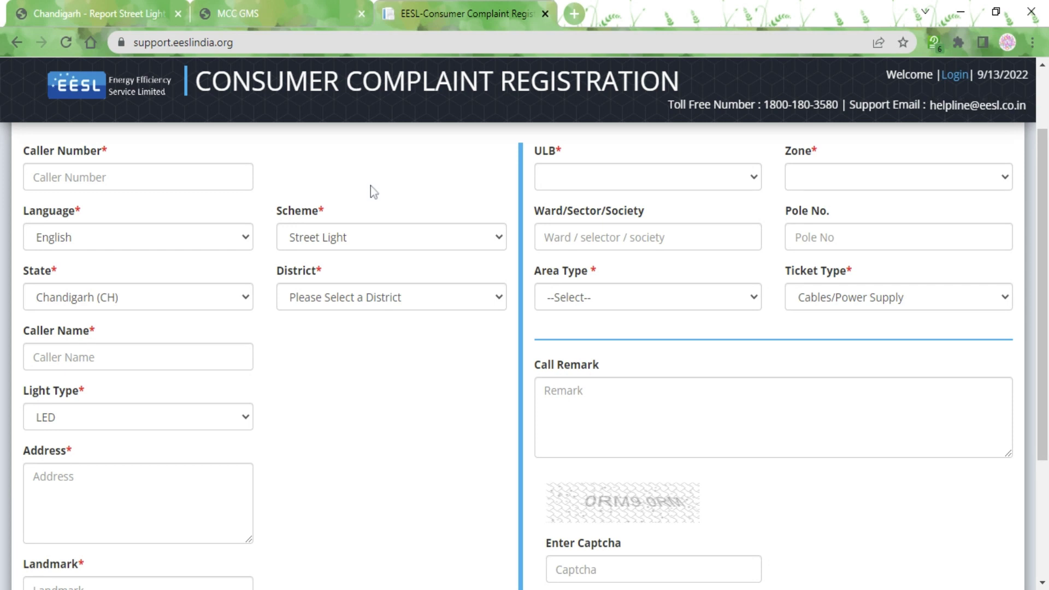
Step: Open the Procedure section's contact link to view the MCC Contact Us page in a new tab
click(102, 12)
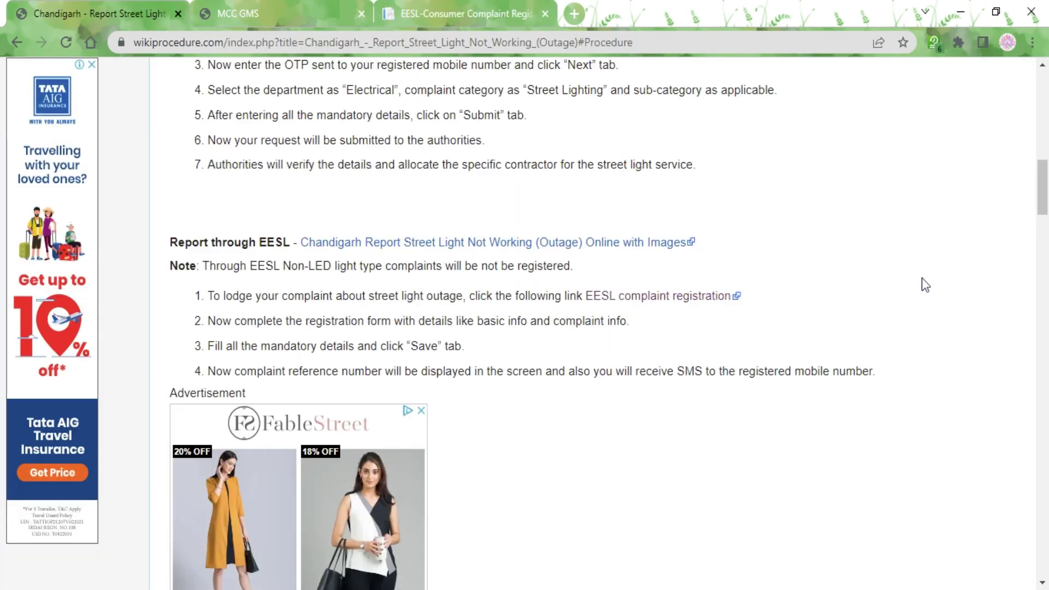
drag(1041, 197, 1044, 143)
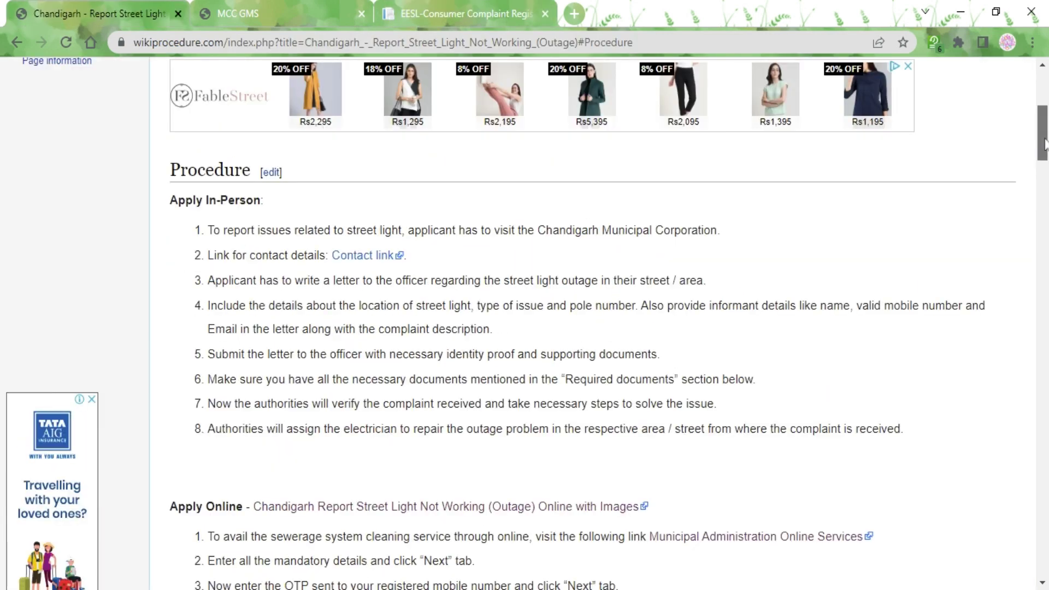
scroll(1044, 143, down, 1)
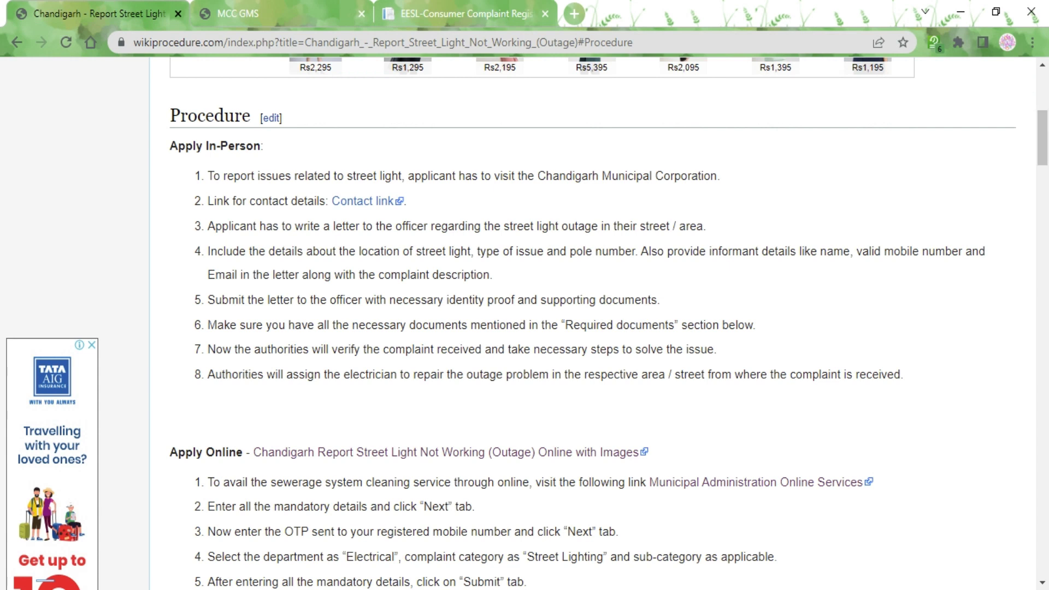
ctrl+click(358, 202)
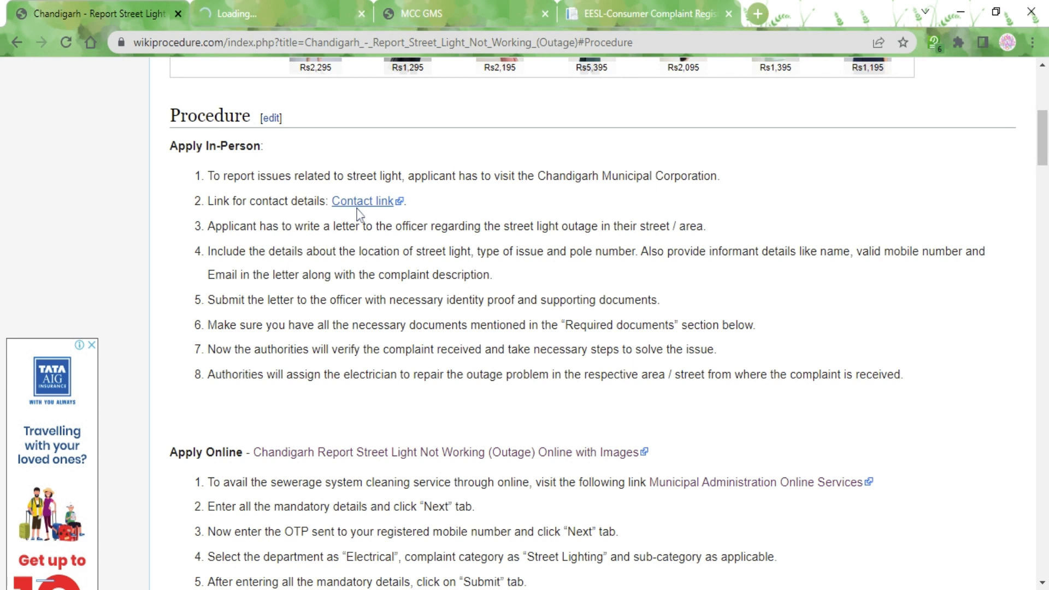
click(250, 1)
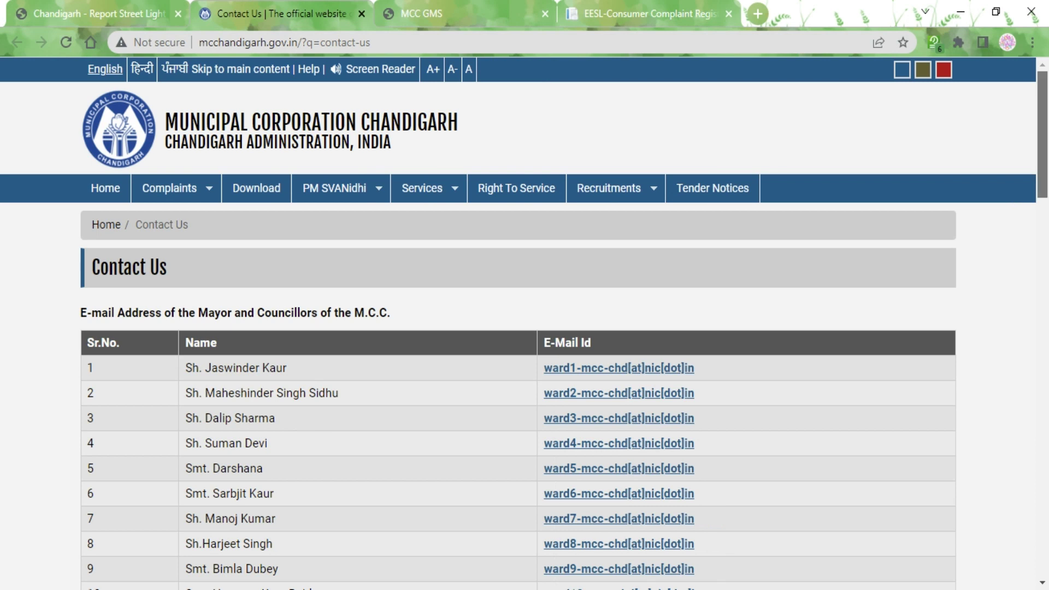
Step: Review the Officers & Officials e-mail table, then return to the Wikiprocedure Apply In-Person steps
scroll(524, 328, down, 20)
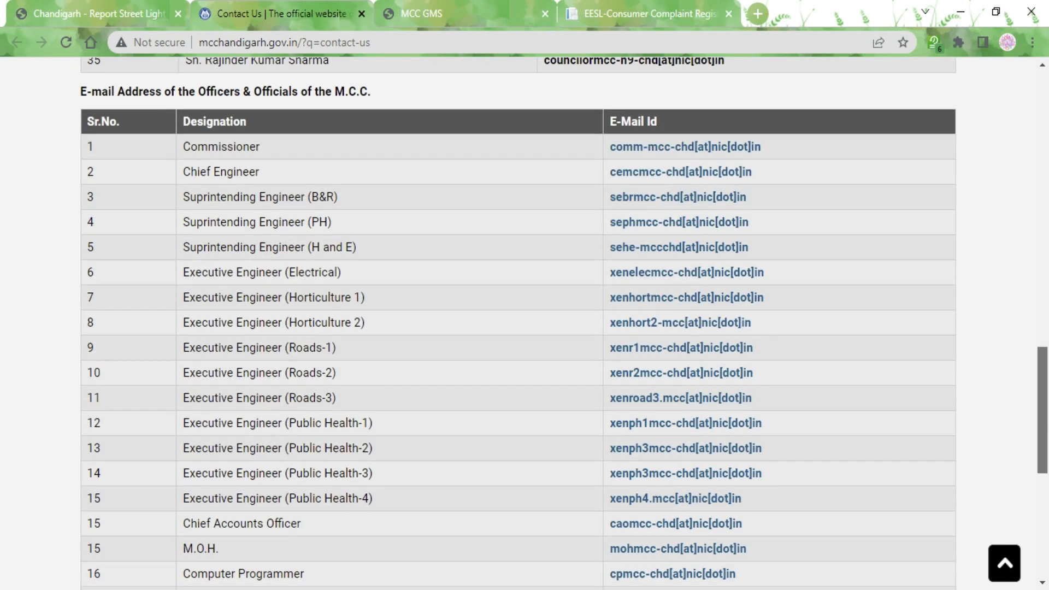
scroll(525, 328, down, 8)
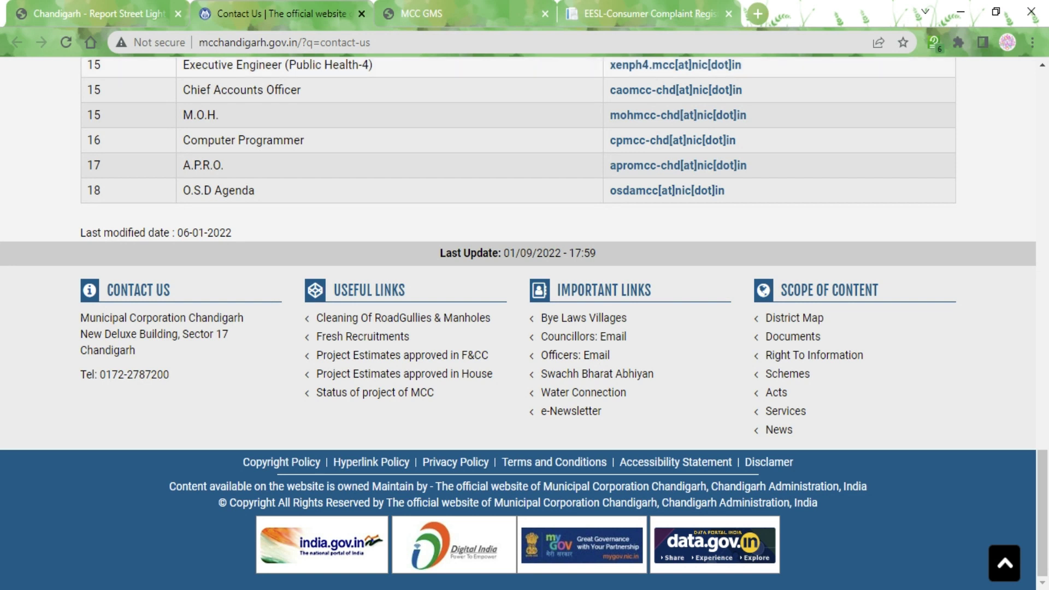
click(73, 1)
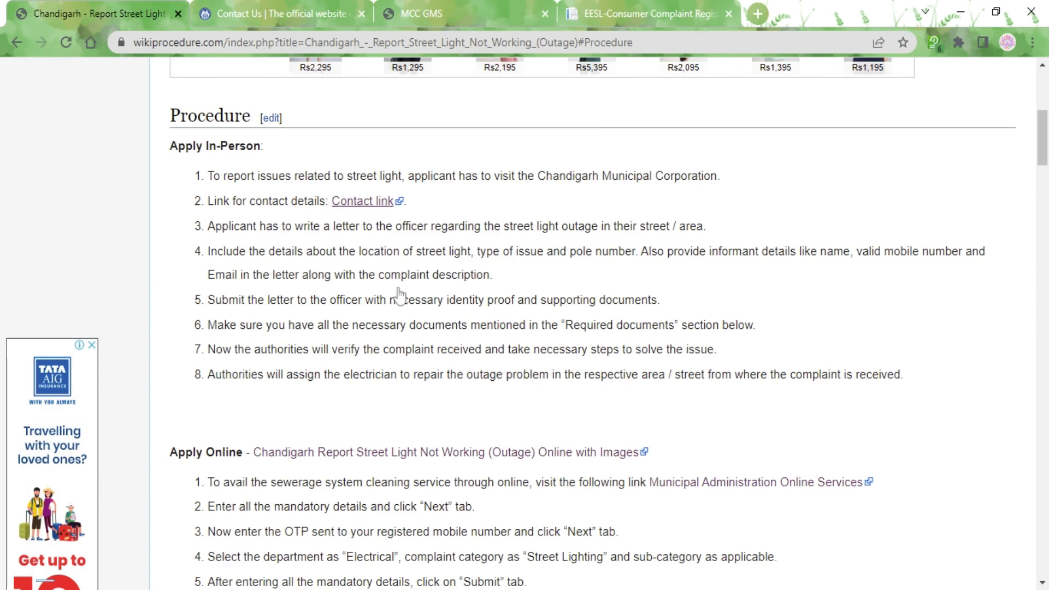